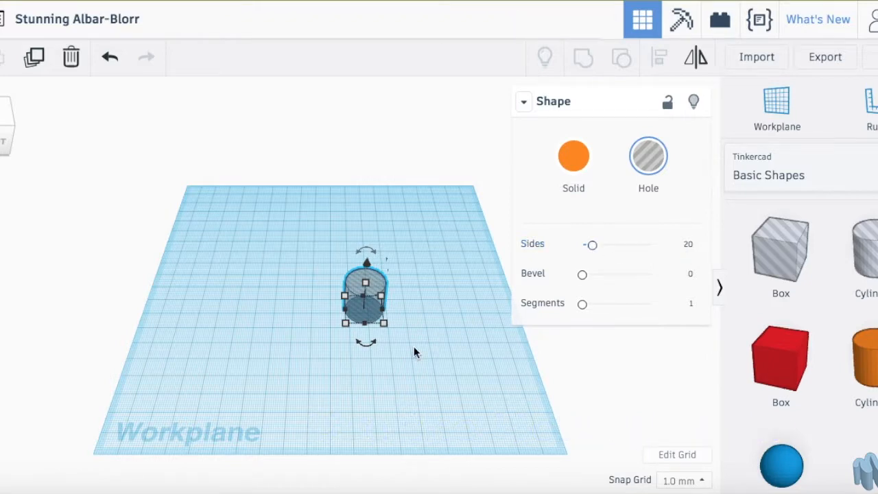
- Place a solid cylinder beside the hole cylinder, try its Sides at 12 and 64, and delete it
{"action": "scroll", "coordinate": [414, 346], "scroll_direction": "up", "scroll_amount": 8}
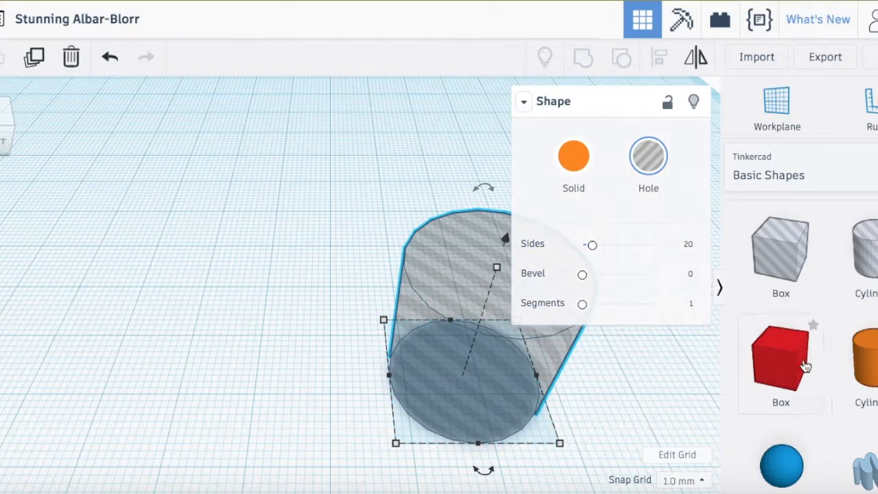
{"action": "left_click_drag", "start_coordinate": [863, 364], "coordinate": [231, 303]}
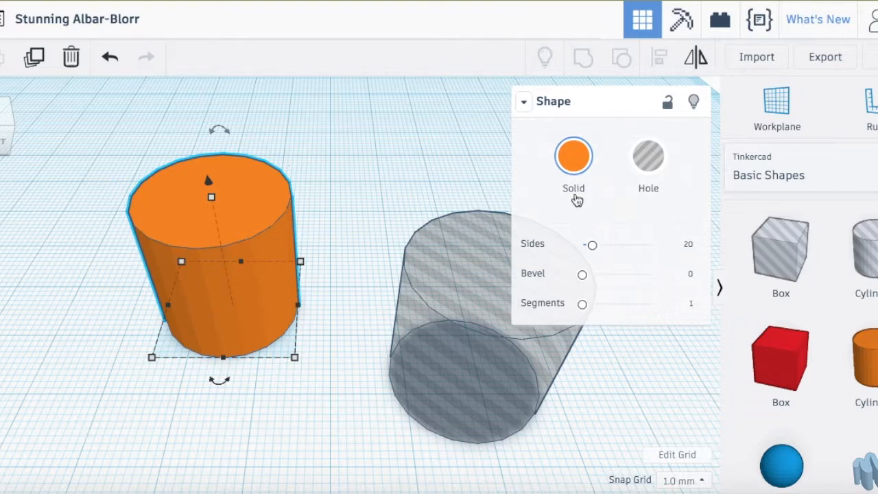
{"action": "left_click_drag", "start_coordinate": [593, 247], "coordinate": [575, 250]}
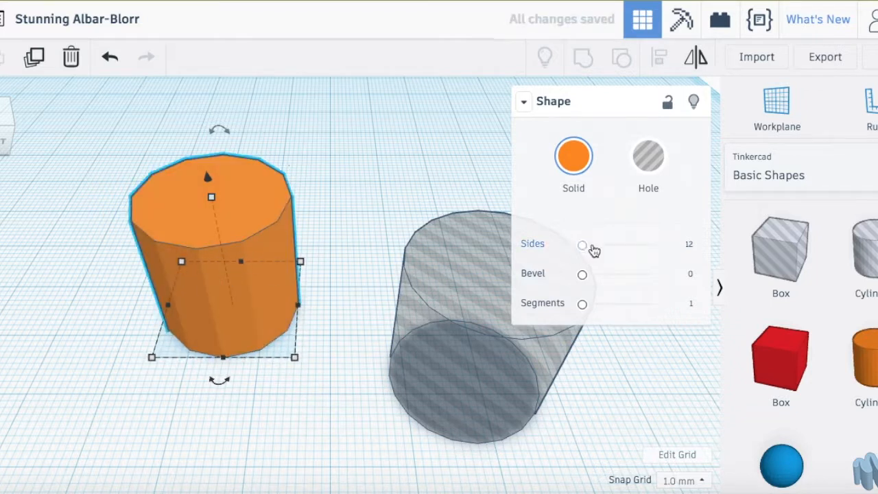
{"action": "left_click_drag", "start_coordinate": [582, 246], "coordinate": [677, 247]}
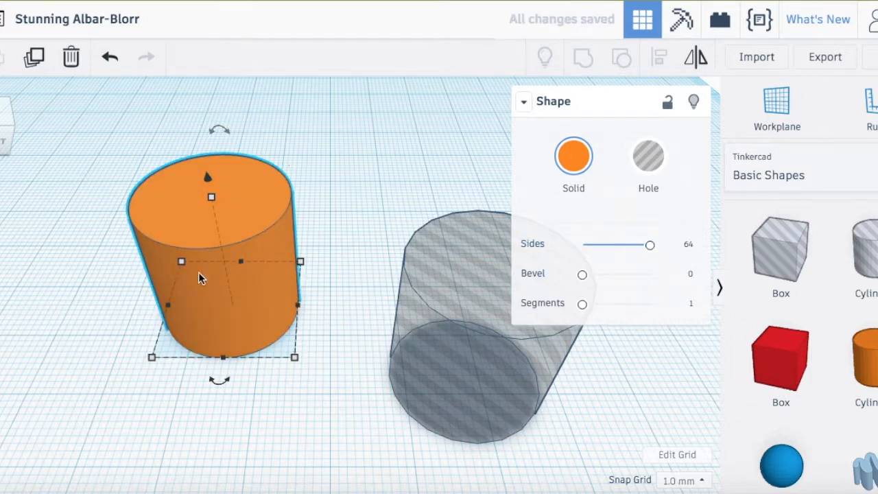
{"action": "key", "text": "Delete"}
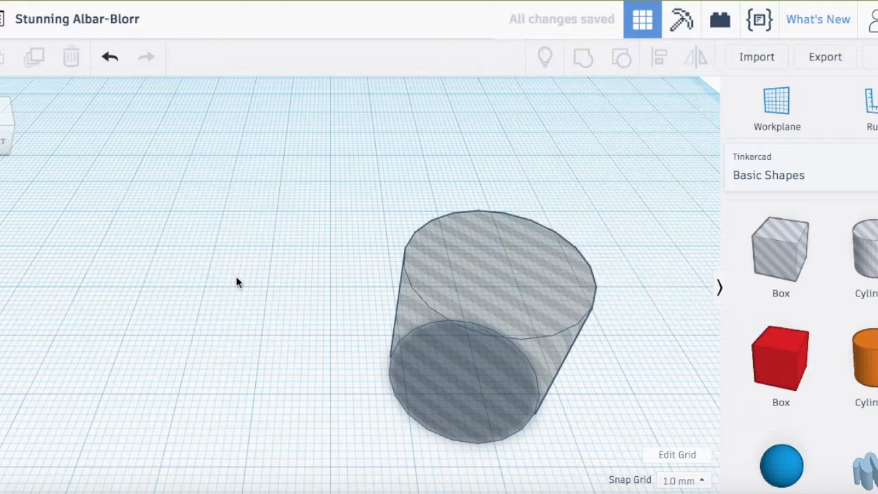
- Move the hole cylinder about 18 mm sideways and 10 mm back, and set its Sides to 64
{"action": "left_click_drag", "start_coordinate": [519, 275], "coordinate": [351, 213]}
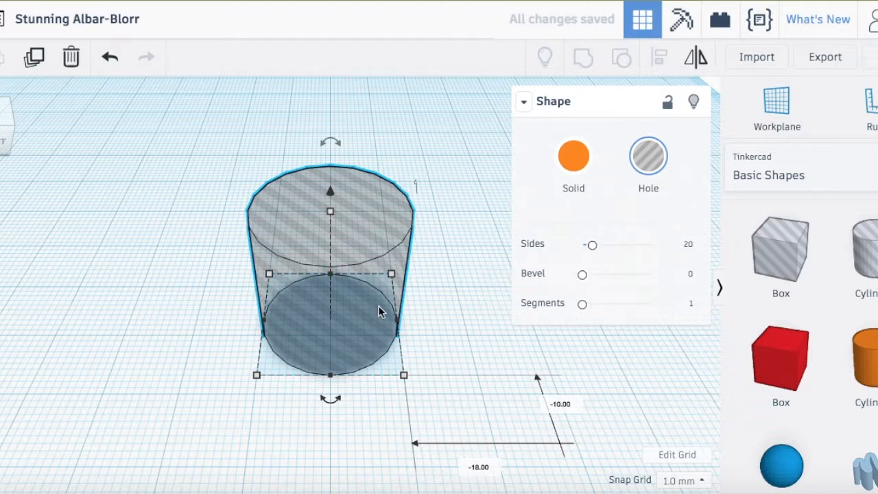
{"action": "left_click_drag", "start_coordinate": [592, 249], "coordinate": [662, 250]}
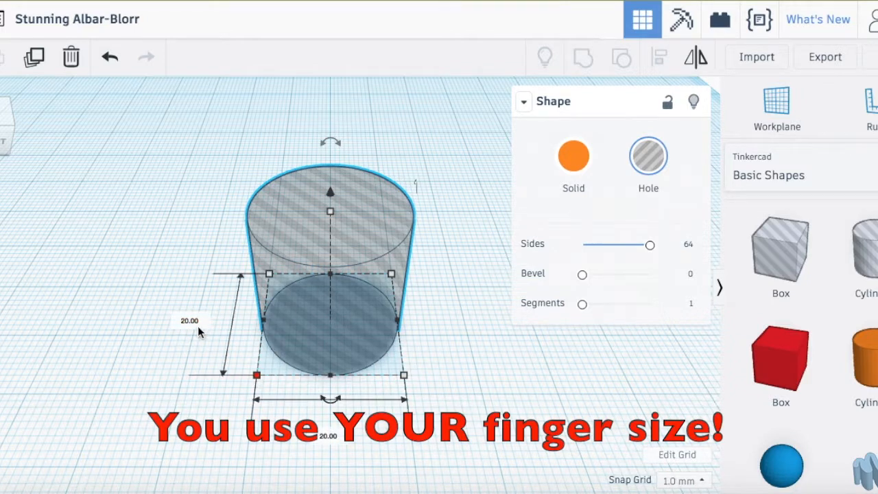
- Set the hole cylinder's length and width to 19.3 mm each, and shift it slightly toward the back
{"action": "left_click", "coordinate": [184, 322]}
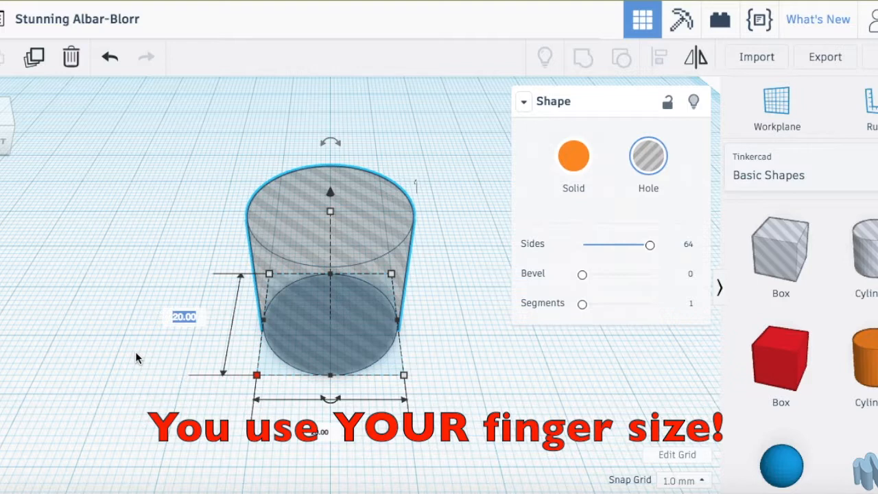
{"action": "type", "text": "19.3"}
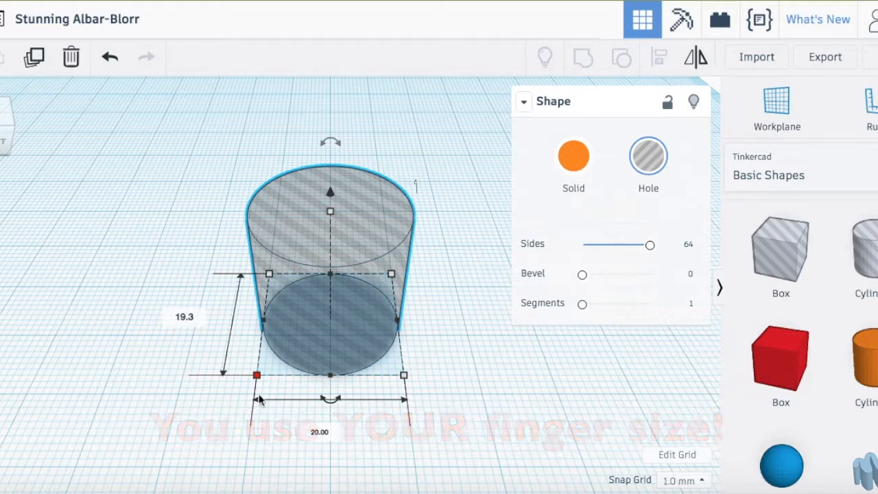
{"action": "left_click", "coordinate": [317, 428]}
{"action": "type", "text": "1"}
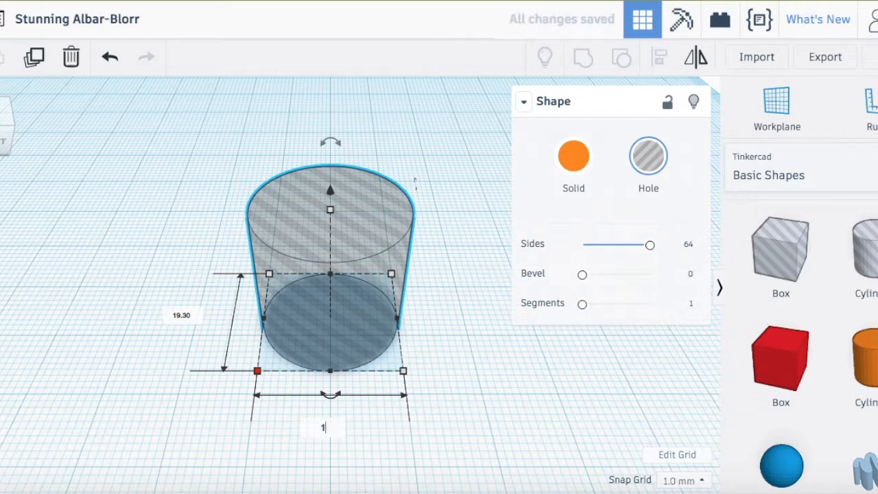
{"action": "type", "text": "9.3"}
{"action": "key", "text": "Return"}
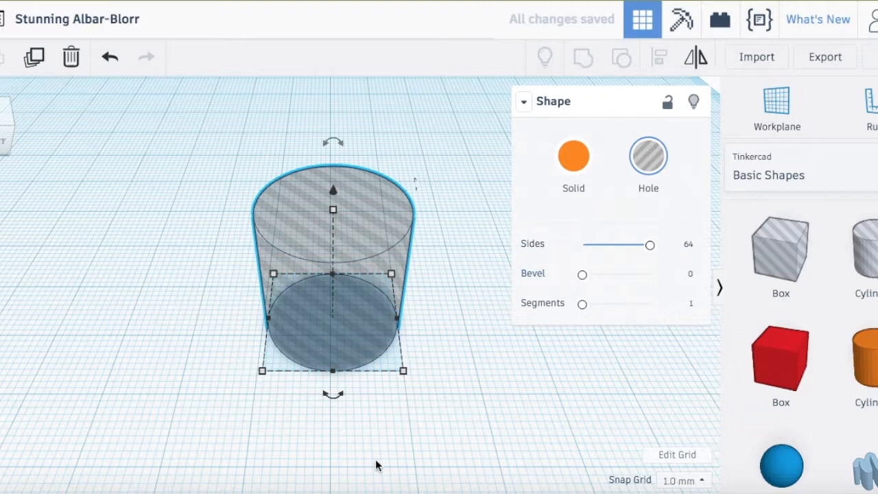
{"action": "left_click_drag", "start_coordinate": [345, 319], "coordinate": [411, 287]}
{"action": "left_click", "coordinate": [282, 325]}
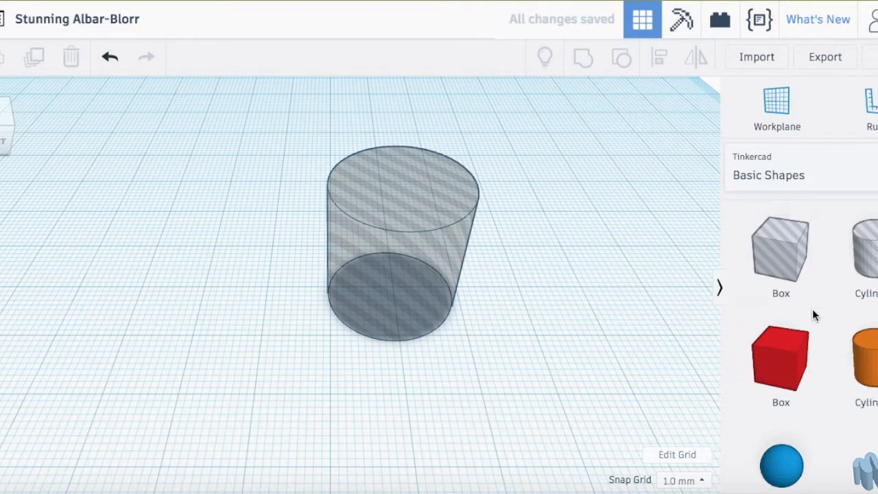
- Place a solid torus from the basic shapes on the workplane beside the hole cylinder
{"action": "scroll", "coordinate": [814, 308], "scroll_direction": "down", "scroll_amount": 5}
{"action": "scroll", "coordinate": [813, 315], "scroll_direction": "down", "scroll_amount": 3}
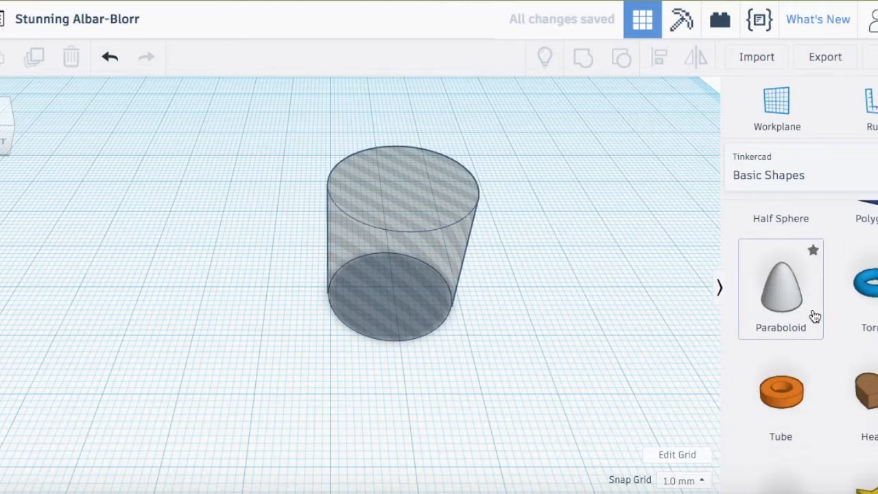
{"action": "left_click_drag", "start_coordinate": [863, 286], "coordinate": [192, 321]}
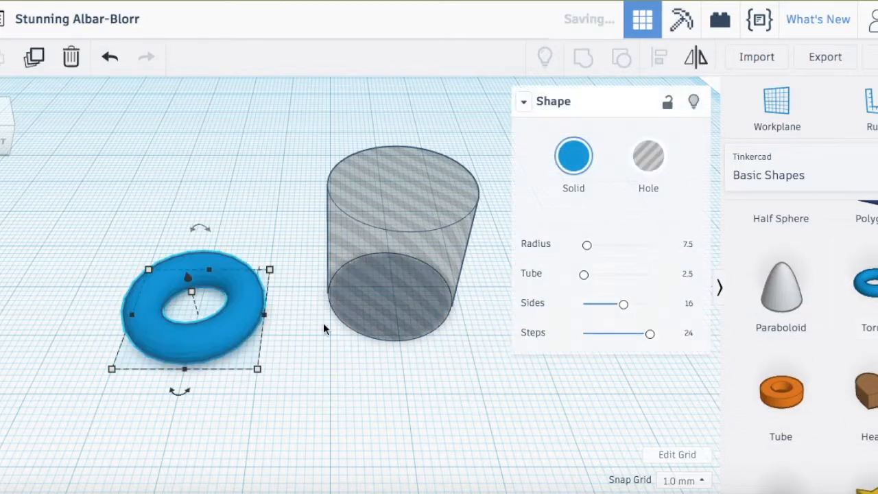
- Place a tube in front of the torus and delete it again
{"action": "left_click_drag", "start_coordinate": [794, 400], "coordinate": [255, 388]}
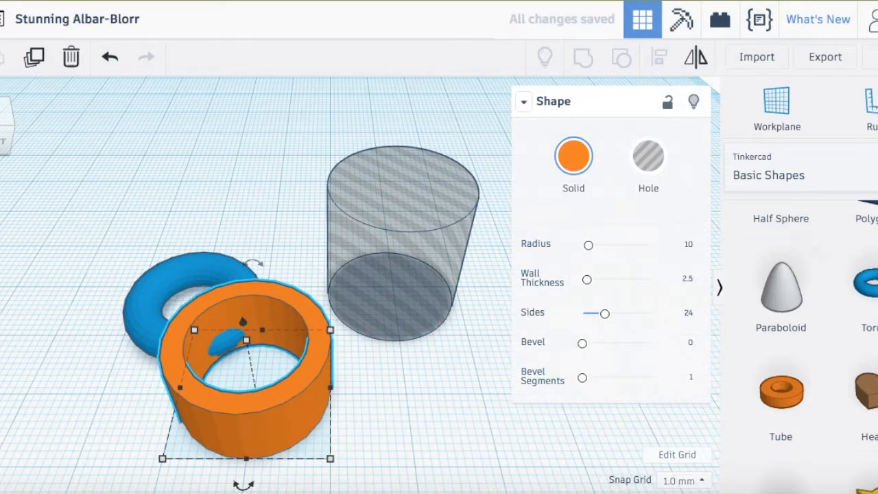
{"action": "scroll", "coordinate": [854, 364], "scroll_direction": "down", "scroll_amount": 1}
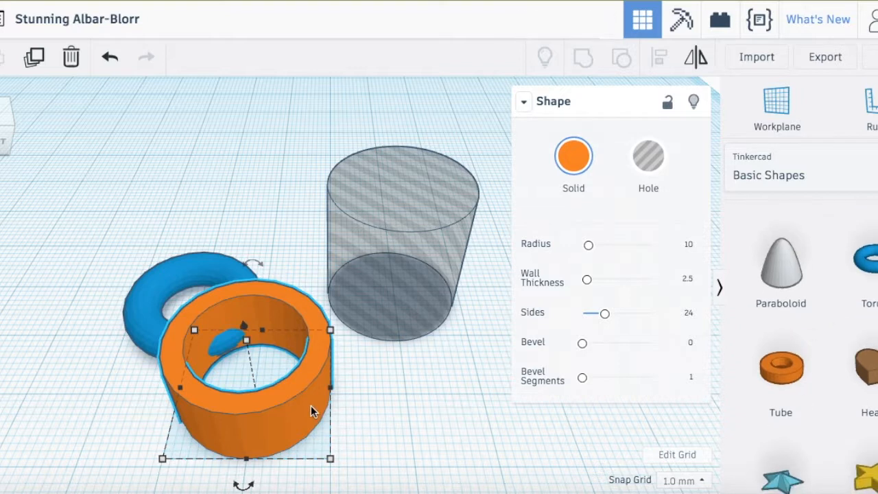
{"action": "key", "text": "Delete"}
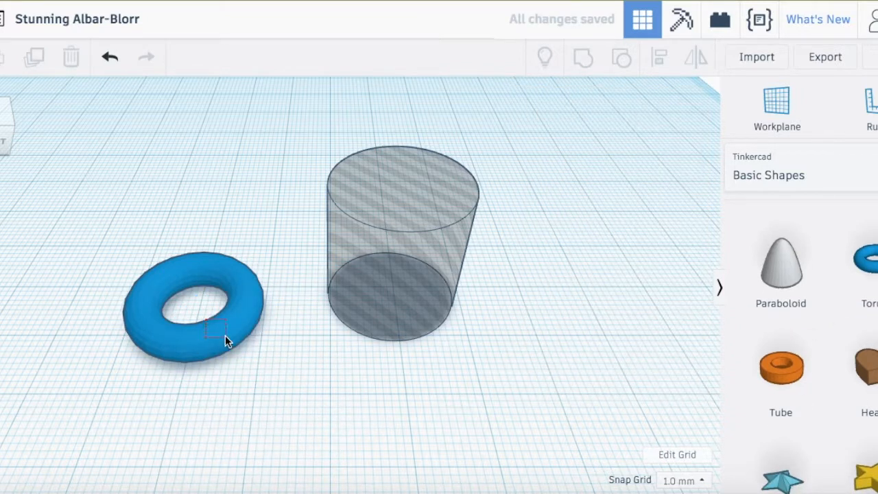
- Move the torus farther back on the workplane to free the area in front, and deselect it
{"action": "left_click_drag", "start_coordinate": [230, 336], "coordinate": [263, 280]}
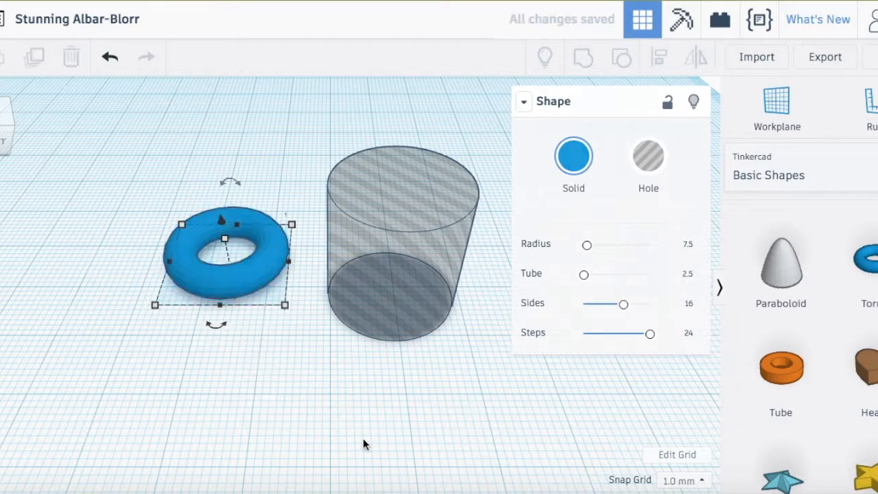
{"action": "left_click", "coordinate": [363, 438]}
- Place a ring shape in front of the torus and try raising its Sides to the maximum
{"action": "scroll", "coordinate": [801, 365], "scroll_direction": "down", "scroll_amount": 3}
{"action": "left_click_drag", "start_coordinate": [841, 357], "coordinate": [284, 374]}
{"action": "left_click_drag", "start_coordinate": [354, 401], "coordinate": [299, 398]}
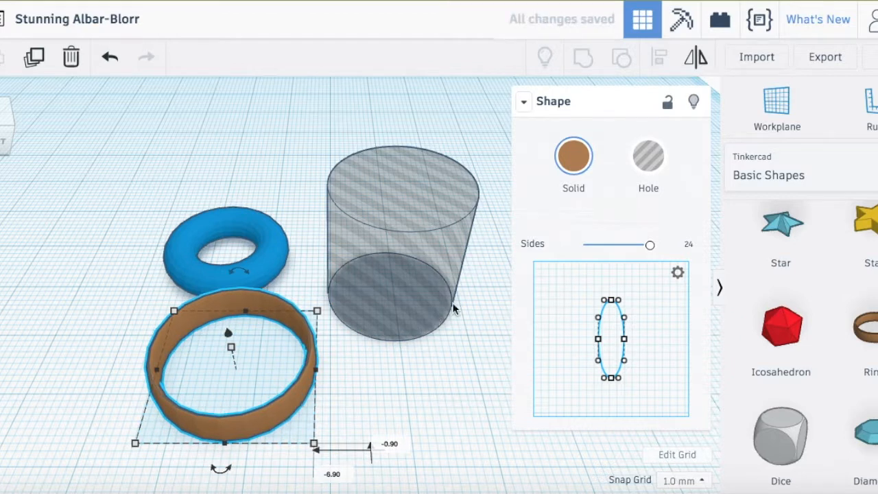
{"action": "left_click_drag", "start_coordinate": [651, 245], "coordinate": [690, 253]}
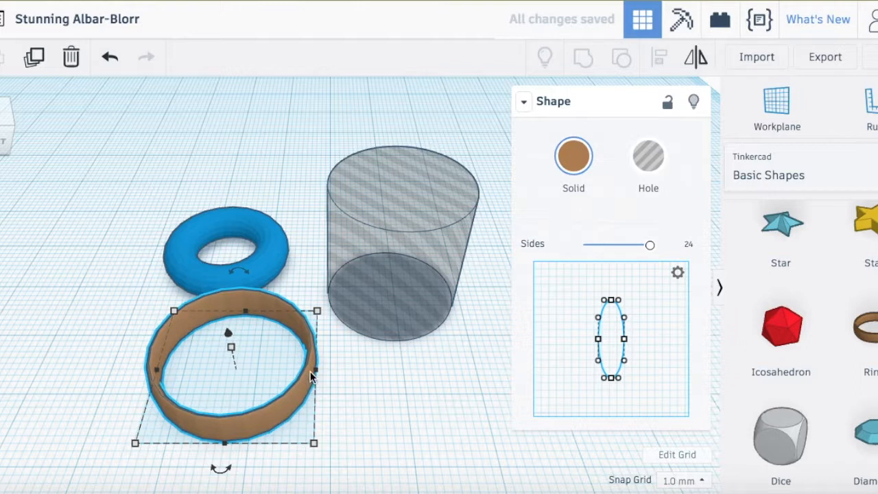
- Set the ring shape's length and width to 19.3 mm each
{"action": "mouse_move", "coordinate": [314, 443]}
{"action": "left_click", "coordinate": [389, 372]}
{"action": "type", "text": "19"}
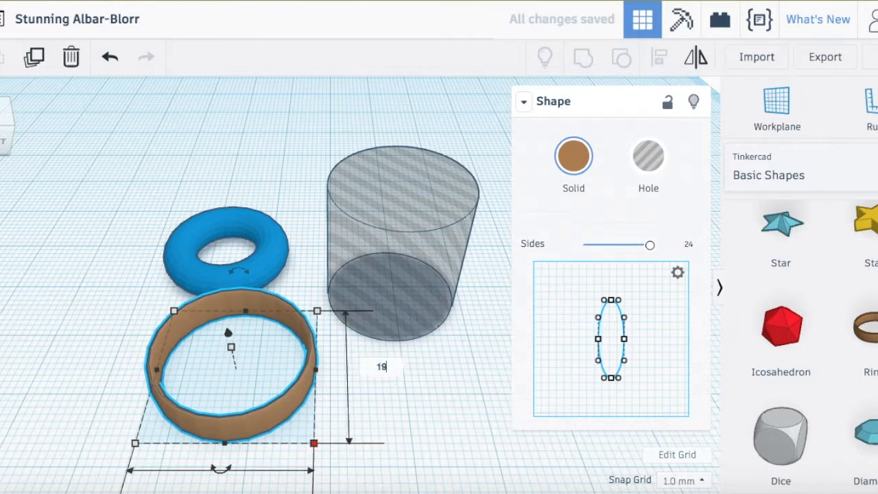
{"action": "type", "text": ".3"}
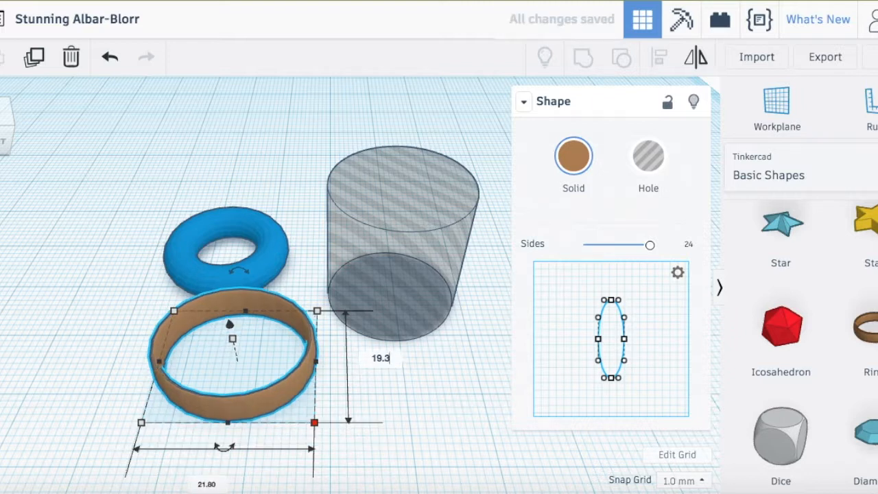
{"action": "left_click", "coordinate": [199, 485]}
{"action": "type", "text": "1"}
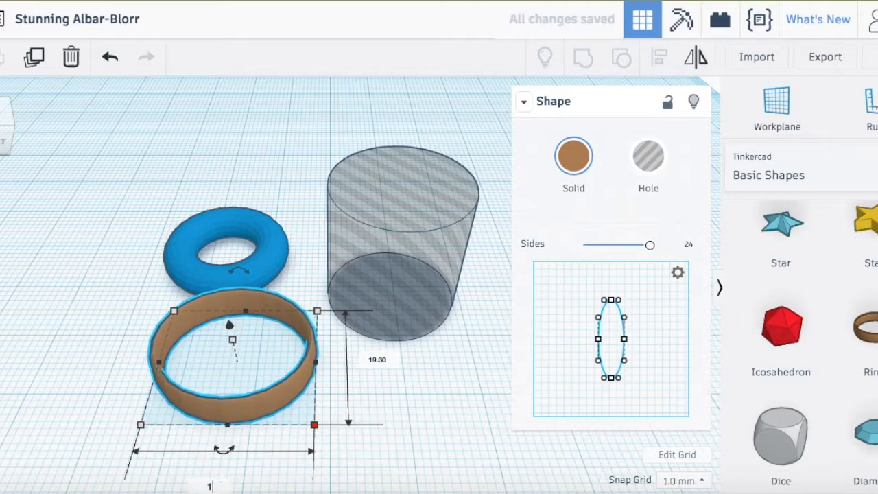
{"action": "type", "text": "9.3"}
{"action": "key", "text": "Return"}
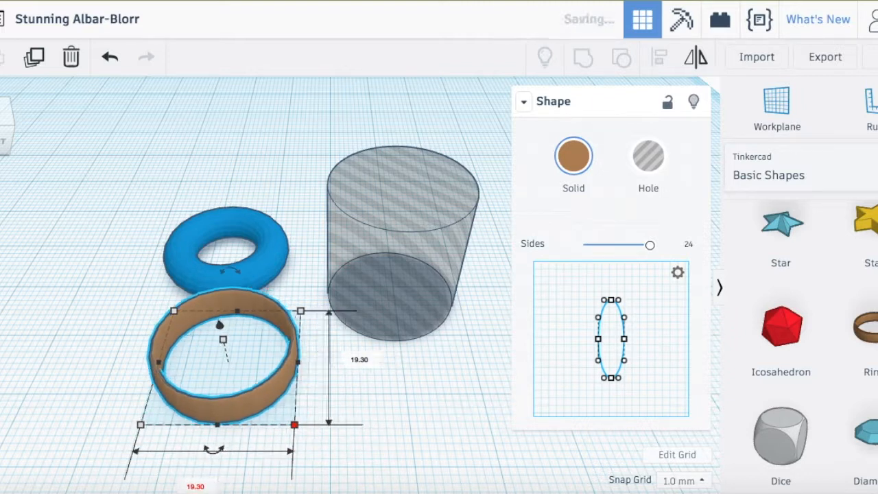
- Shift the ring shape about 2.5 mm away from the torus in both directions, and delete it
{"action": "left_click", "coordinate": [376, 424]}
{"action": "left_click", "coordinate": [276, 373]}
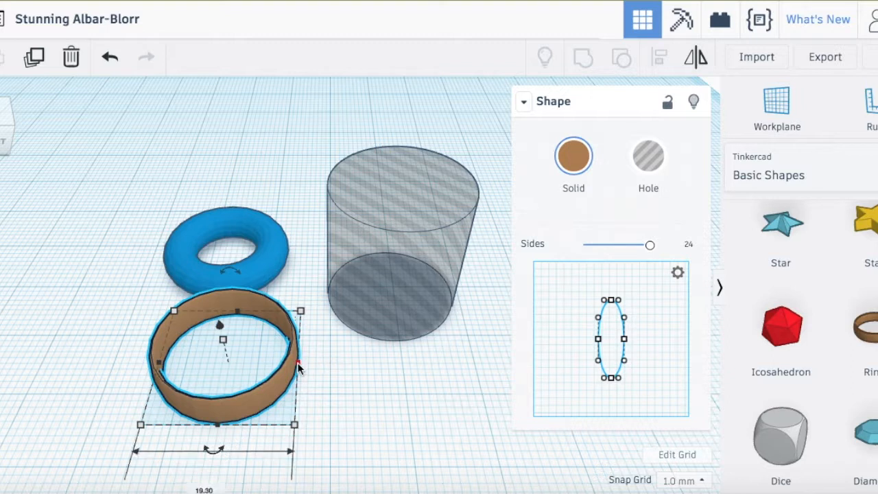
{"action": "left_click_drag", "start_coordinate": [269, 395], "coordinate": [252, 413]}
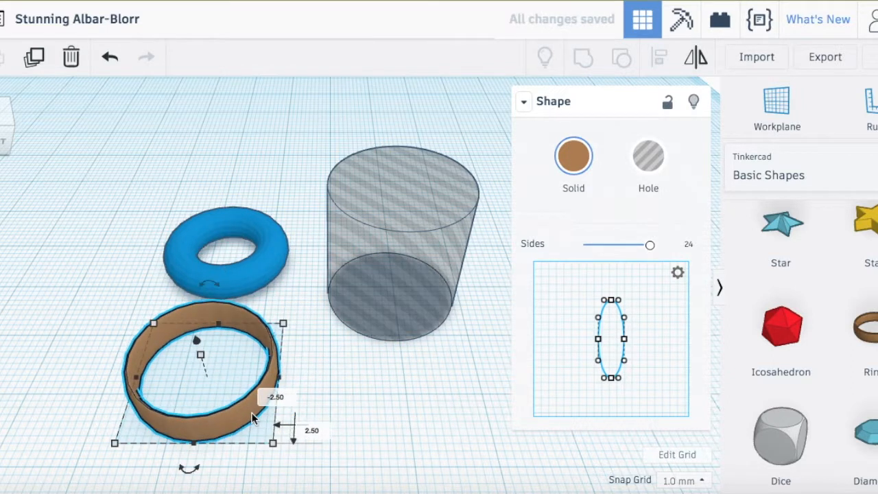
{"action": "key", "text": "Delete"}
- Reposition the torus next to the hole cylinder, roughly level with the cylinder's base in the top view
{"action": "left_click", "coordinate": [255, 259]}
{"action": "left_click_drag", "start_coordinate": [254, 273], "coordinate": [257, 330]}
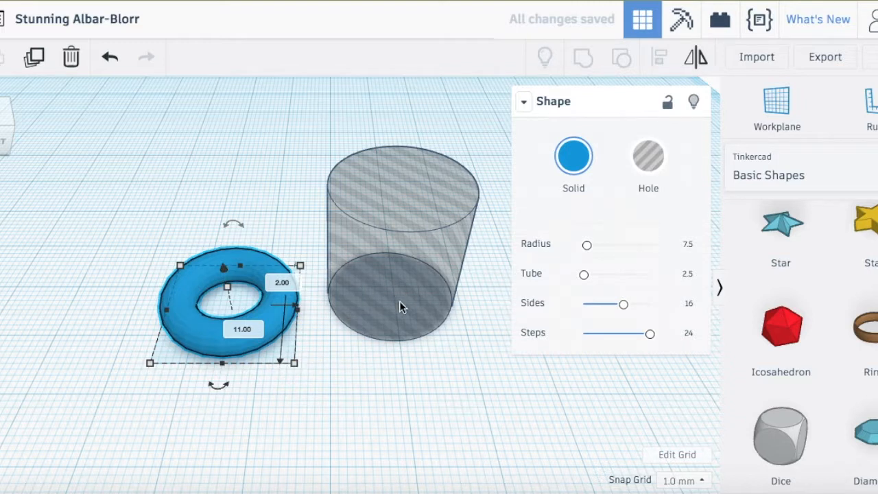
{"action": "left_click", "coordinate": [4, 108]}
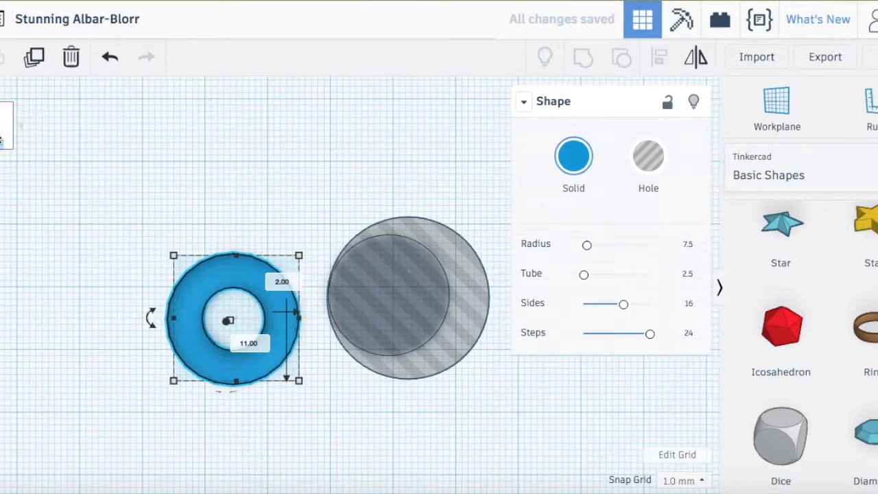
{"action": "left_click", "coordinate": [123, 216]}
{"action": "left_click_drag", "start_coordinate": [204, 268], "coordinate": [215, 241]}
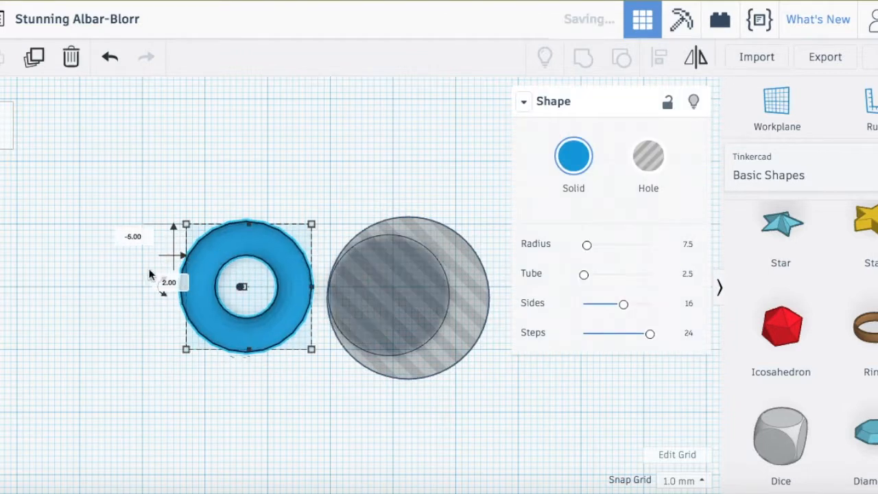
{"action": "left_click", "coordinate": [116, 238]}
- Align the torus and the hole cylinder on their centres in both horizontal directions and examine the fit
{"action": "left_click_drag", "start_coordinate": [110, 182], "coordinate": [534, 376]}
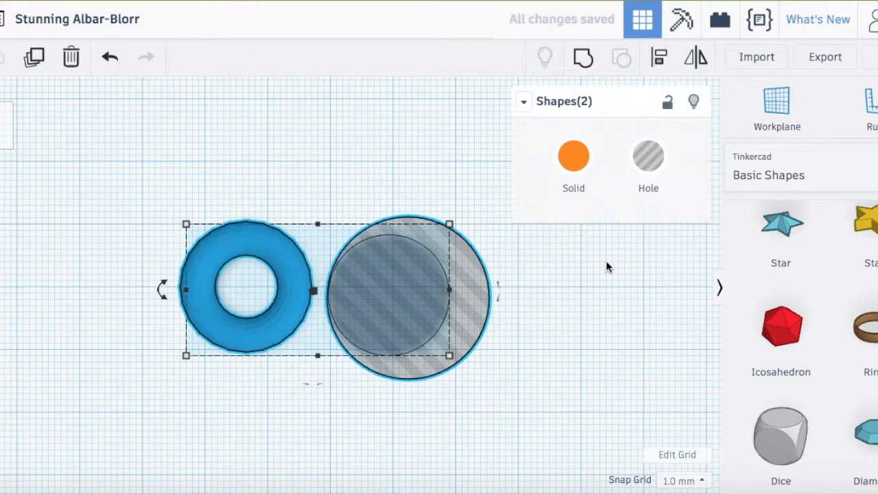
{"action": "left_click", "coordinate": [660, 57]}
{"action": "left_click", "coordinate": [318, 204]}
{"action": "left_click", "coordinate": [400, 290]}
{"action": "left_click", "coordinate": [430, 304]}
{"action": "right_click_drag", "start_coordinate": [429, 304], "coordinate": [470, 299]}
{"action": "right_click_drag", "start_coordinate": [130, 196], "coordinate": [98, 200]}
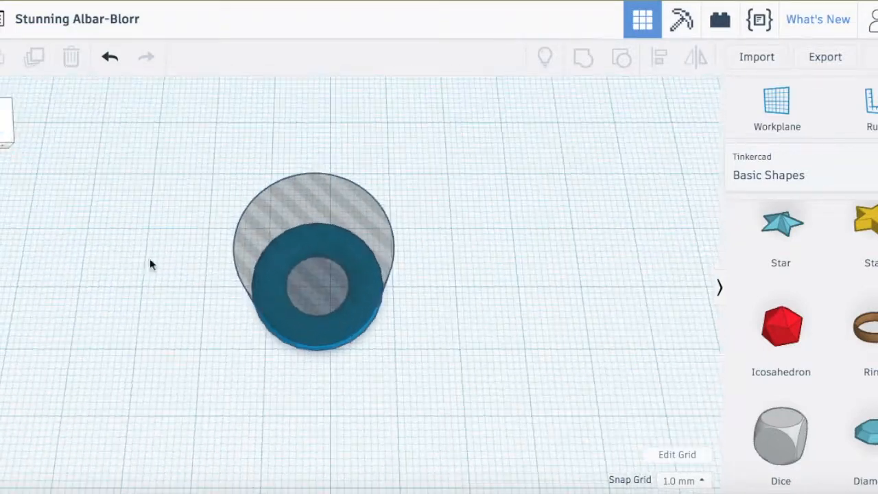
- Separate the two shapes by moving the hole cylinder toward the back and the torus to the opposite side
{"action": "left_click_drag", "start_coordinate": [268, 277], "coordinate": [411, 157]}
{"action": "left_click", "coordinate": [352, 287]}
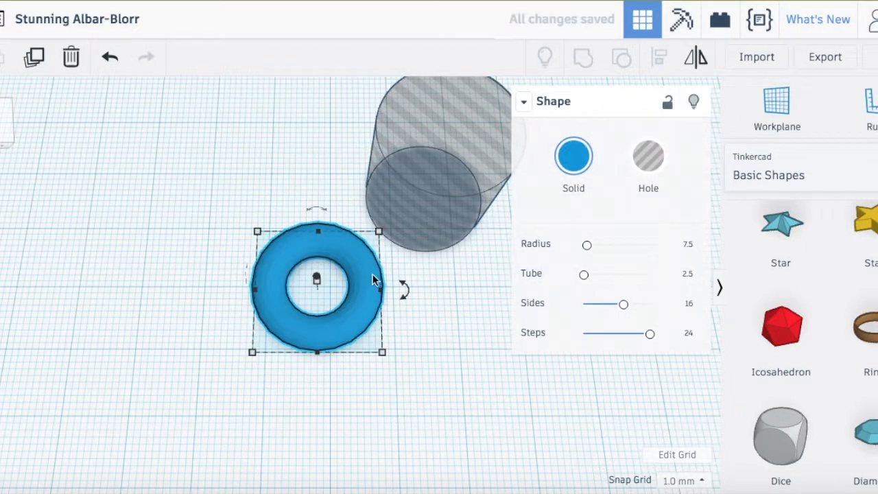
{"action": "left_click_drag", "start_coordinate": [366, 280], "coordinate": [293, 248]}
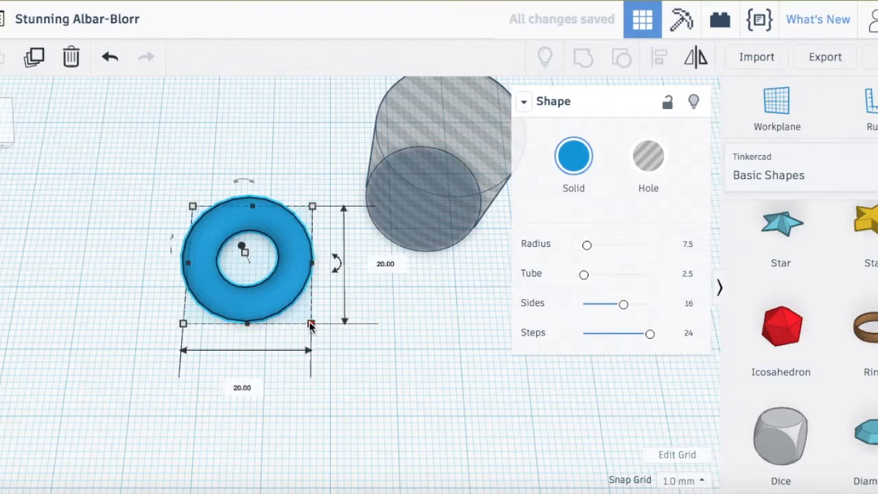
- Resize the torus to 24.3 mm in depth and 24 mm in width
{"action": "left_click", "coordinate": [382, 265]}
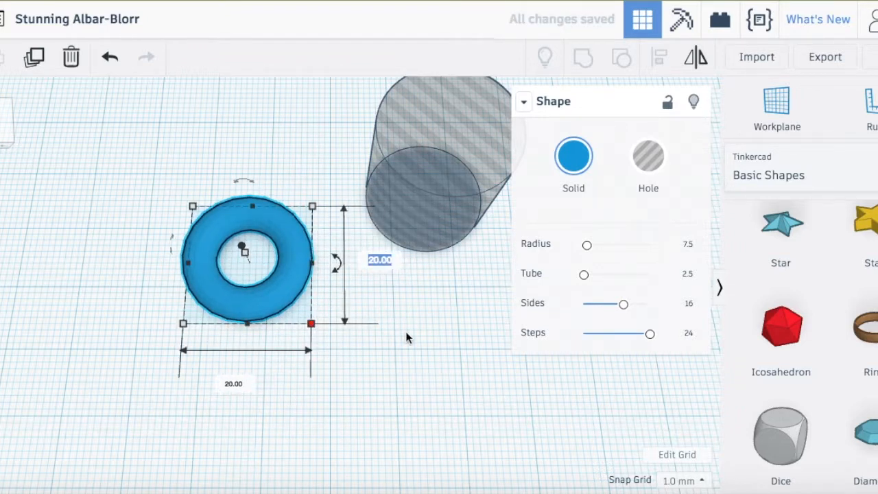
{"action": "type", "text": "24"}
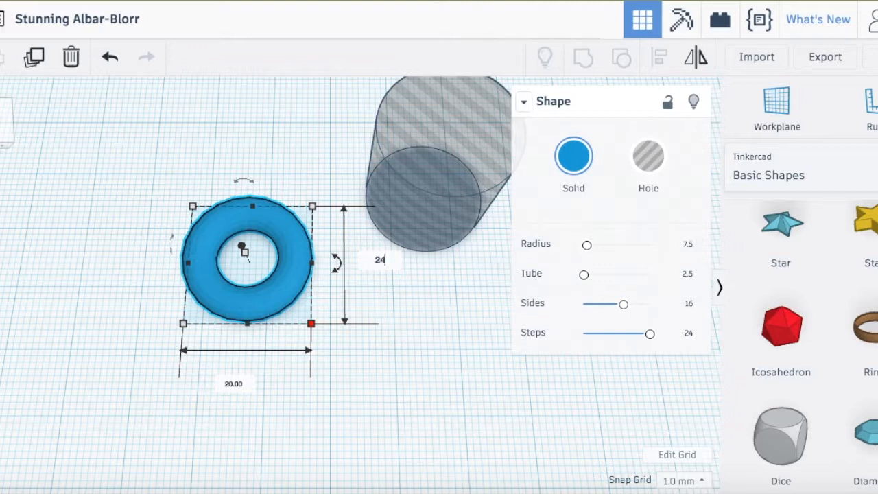
{"action": "key", "text": "Return"}
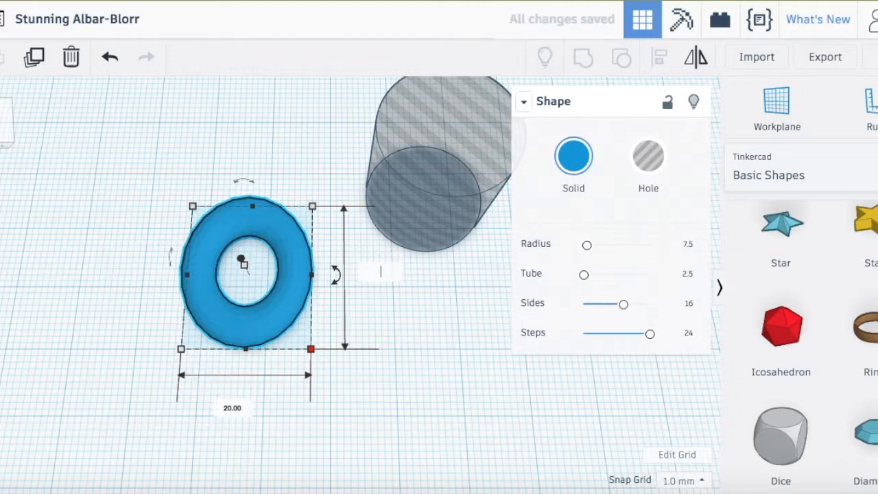
{"action": "type", "text": "4.3"}
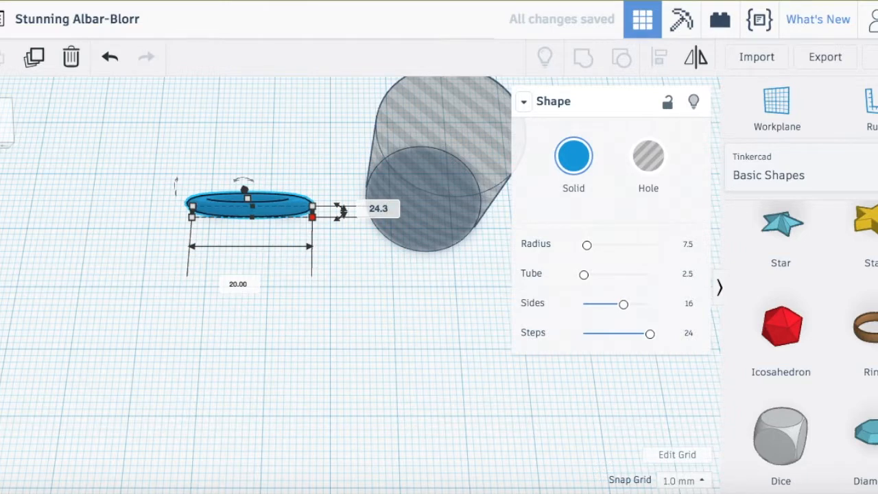
{"action": "key", "text": "Return"}
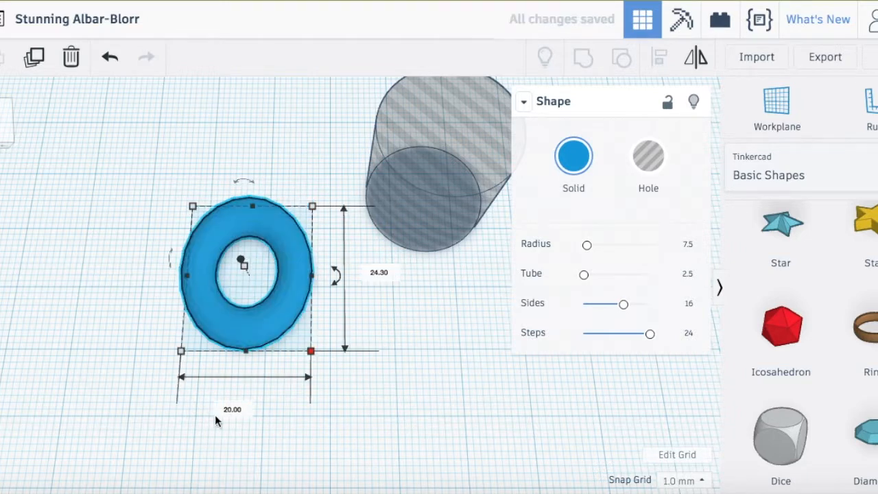
{"action": "type", "text": "24"}
{"action": "key", "text": "Return"}
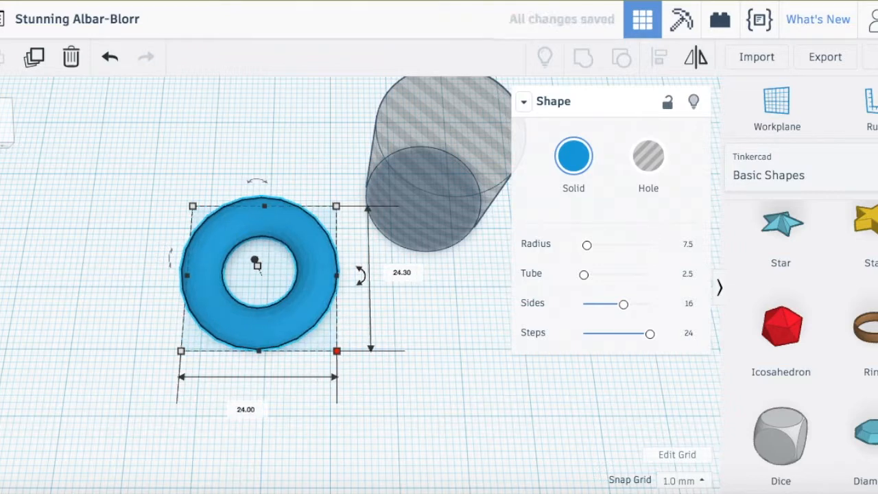
- Move the torus beside the hole cylinder and align the two shapes on their centres in both horizontal directions
{"action": "left_click", "coordinate": [422, 406]}
{"action": "left_click_drag", "start_coordinate": [325, 272], "coordinate": [341, 203]}
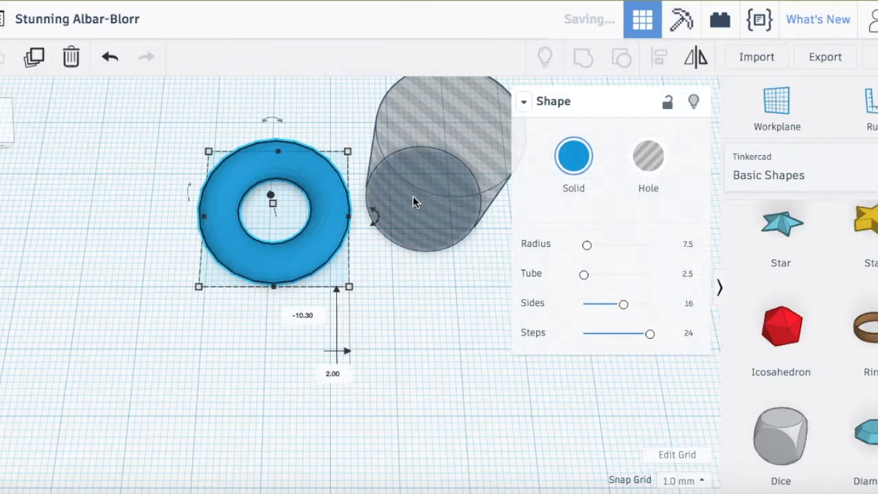
{"action": "left_click", "coordinate": [422, 197]}
{"action": "scroll", "coordinate": [173, 140], "scroll_direction": "up", "scroll_amount": 2}
{"action": "left_click_drag", "start_coordinate": [139, 112], "coordinate": [484, 296]}
{"action": "left_click", "coordinate": [659, 57]}
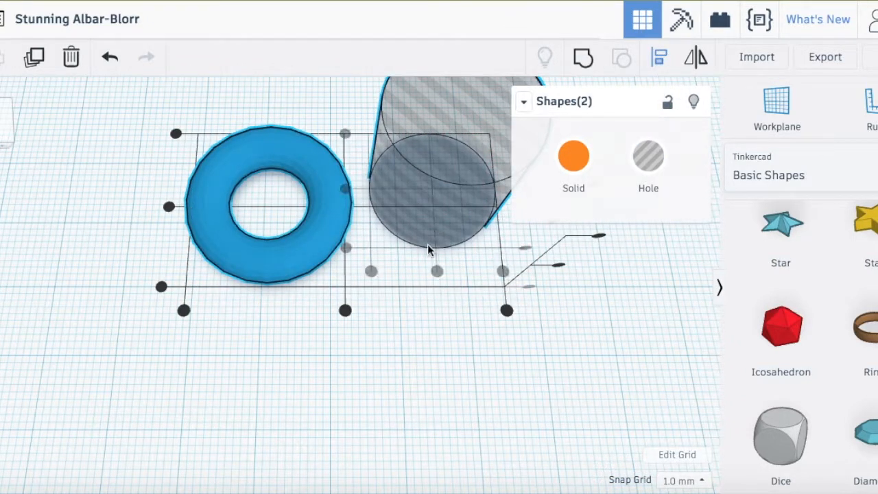
{"action": "left_click", "coordinate": [345, 311]}
{"action": "left_click", "coordinate": [240, 207]}
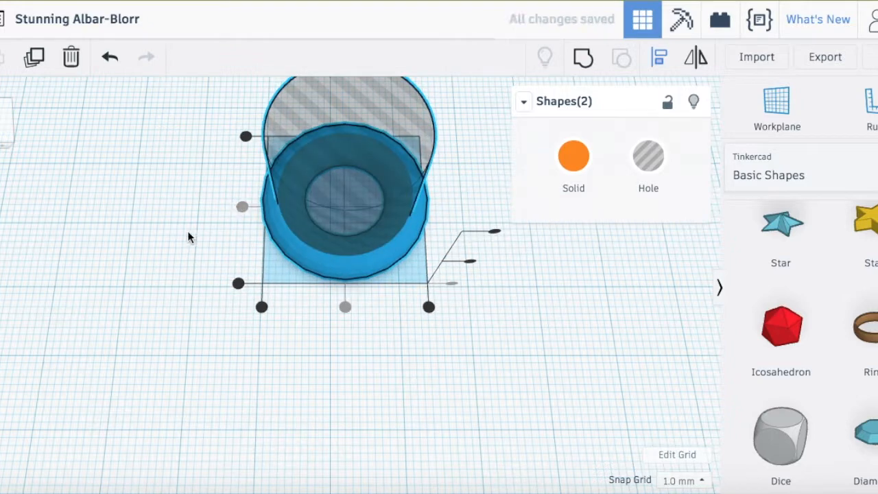
{"action": "left_click", "coordinate": [192, 230]}
- Group the torus with the hole cylinder to cut the finger opening out of the ring
{"action": "left_click_drag", "start_coordinate": [2, 126], "coordinate": [35, 140]}
{"action": "left_click", "coordinate": [35, 141]}
{"action": "left_click_drag", "start_coordinate": [104, 224], "coordinate": [409, 409]}
{"action": "left_click", "coordinate": [585, 57]}
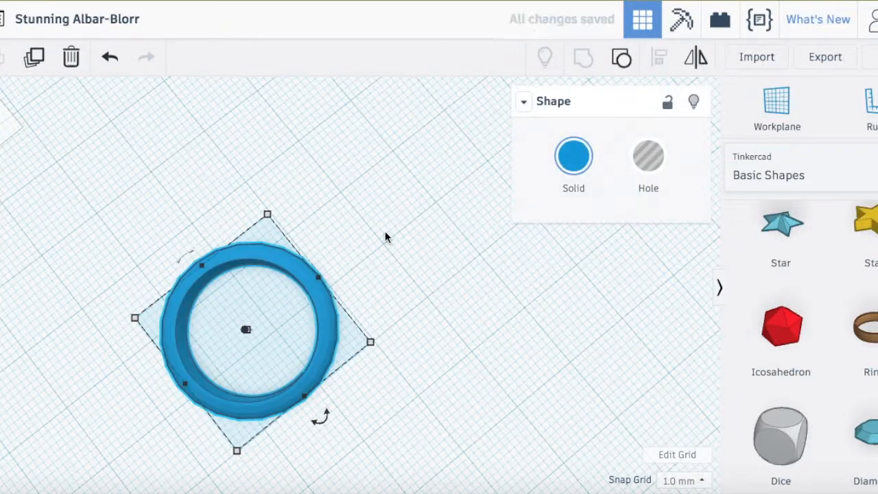
- Reposition the grouped ring on the workplane, first by about 9.85 mm and 16.5 mm, and inspect it from an angle
{"action": "left_click_drag", "start_coordinate": [317, 348], "coordinate": [358, 258]}
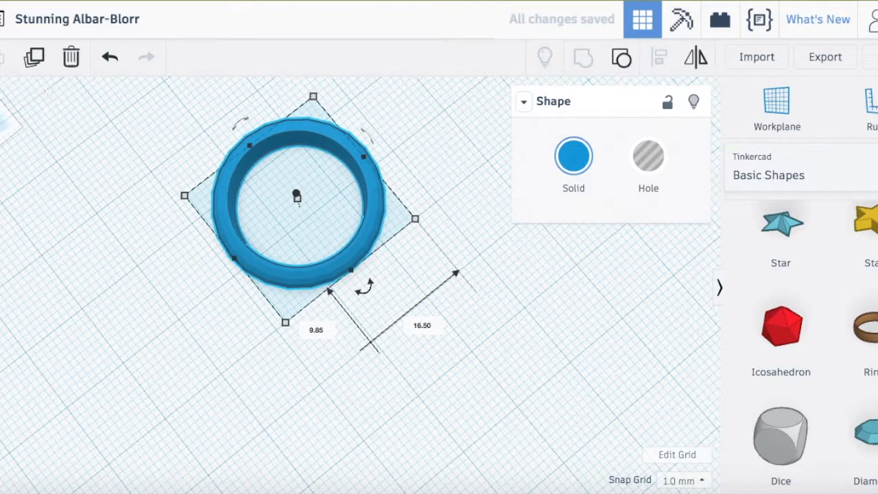
{"action": "mouse_move", "coordinate": [8, 127]}
{"action": "left_mouse_down"}
{"action": "mouse_move", "coordinate": [1, 110]}
{"action": "mouse_move", "coordinate": [2, 127]}
{"action": "left_mouse_up"}
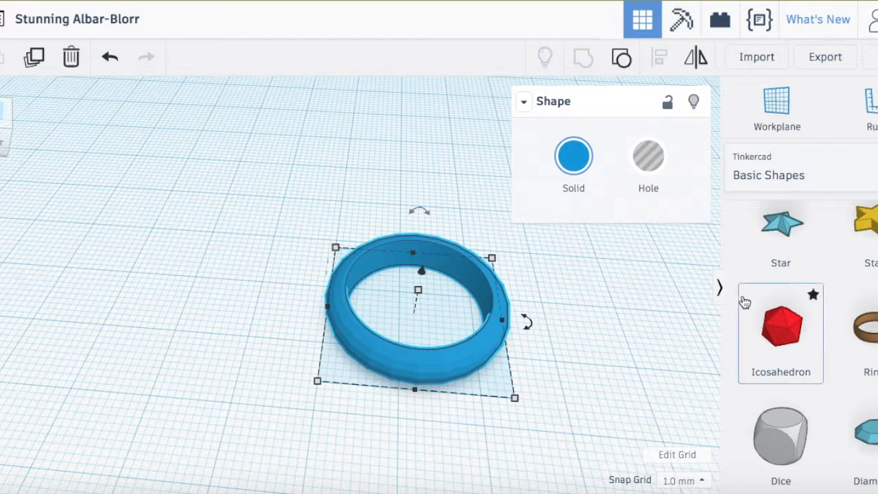
{"action": "left_click", "coordinate": [543, 359]}
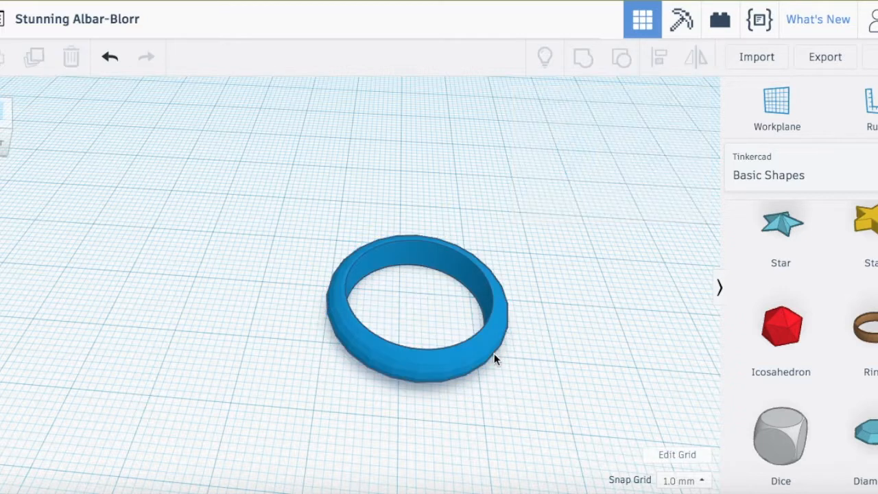
{"action": "left_click_drag", "start_coordinate": [478, 346], "coordinate": [339, 302]}
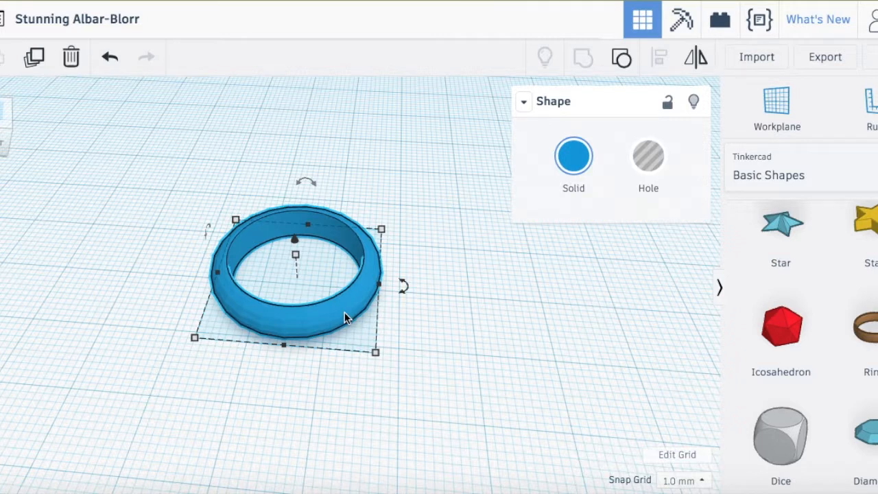
- Try scaling the ring up to about 32.9 by 33.3 mm, and undo the resize
{"action": "mouse_move", "coordinate": [374, 352]}
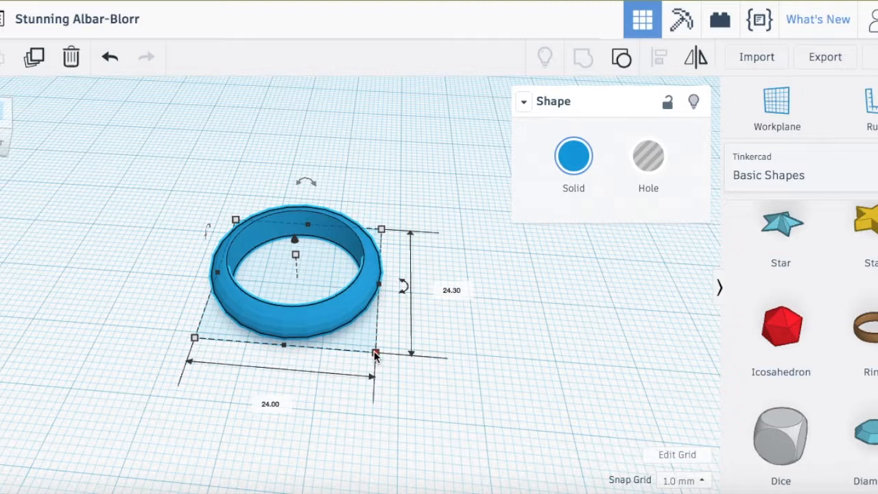
{"action": "left_click_drag", "start_coordinate": [375, 353], "coordinate": [444, 425]}
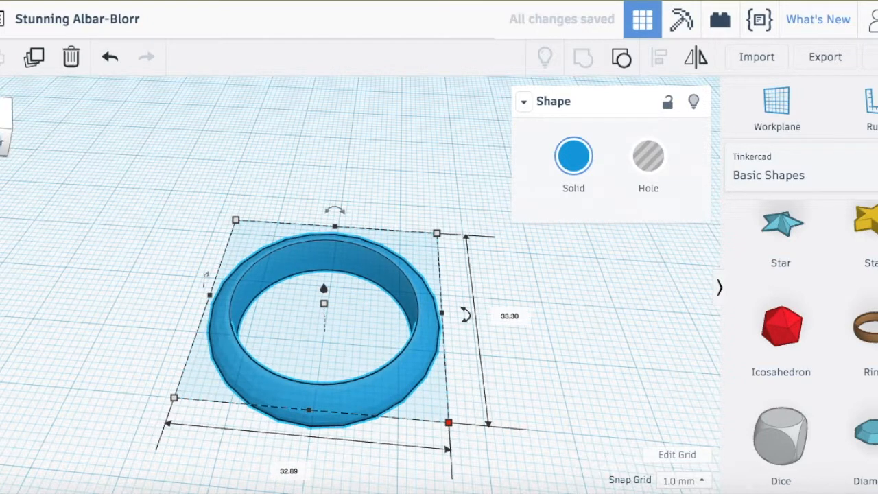
{"action": "left_click", "coordinate": [2, 141]}
{"action": "left_click_drag", "start_coordinate": [3, 131], "coordinate": [2, 144]}
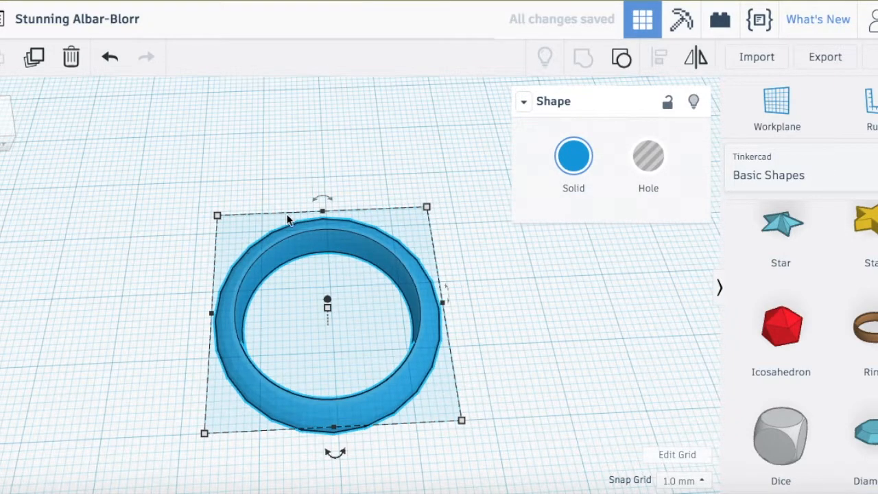
{"action": "key", "text": "ctrl+z"}
{"action": "left_click", "coordinate": [414, 268]}
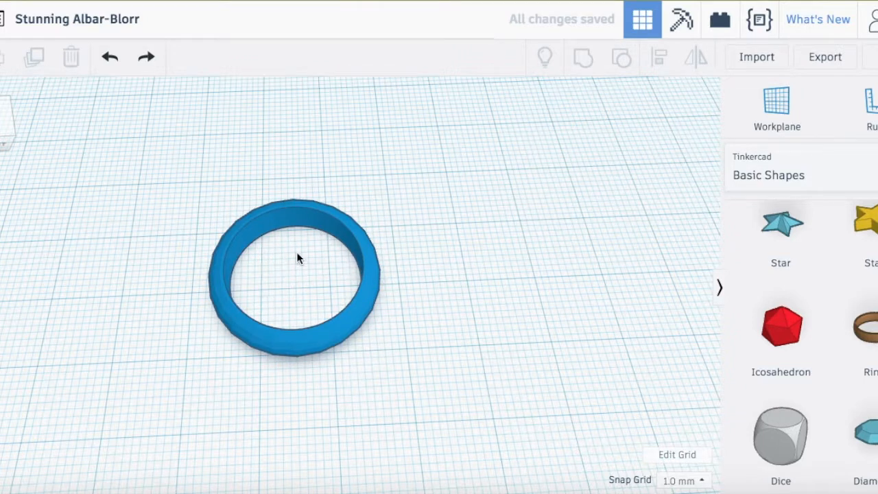
- Examine the ring's rotation handles from the front and from an angled view, keeping the rotation at 0°
{"action": "left_click", "coordinate": [4, 134]}
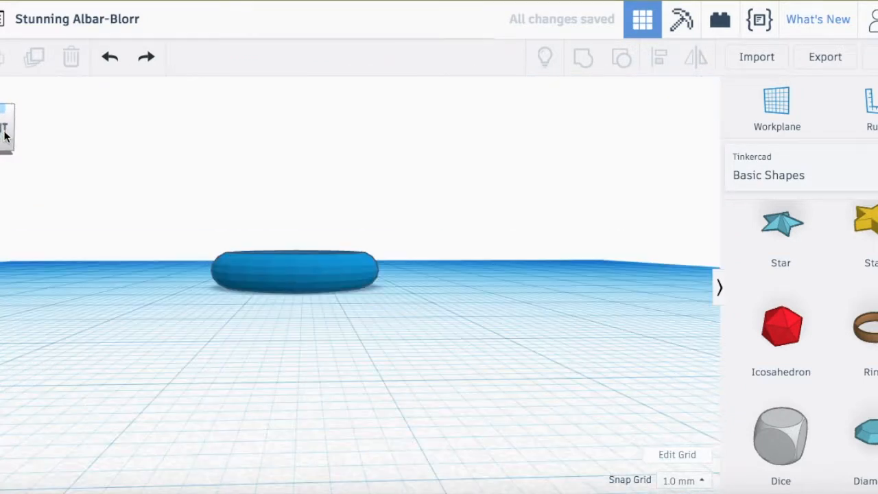
{"action": "left_click", "coordinate": [285, 268]}
{"action": "mouse_move", "coordinate": [304, 234]}
{"action": "left_mouse_down"}
{"action": "mouse_move", "coordinate": [229, 238]}
{"action": "mouse_move", "coordinate": [221, 267]}
{"action": "mouse_move", "coordinate": [297, 227]}
{"action": "left_mouse_up"}
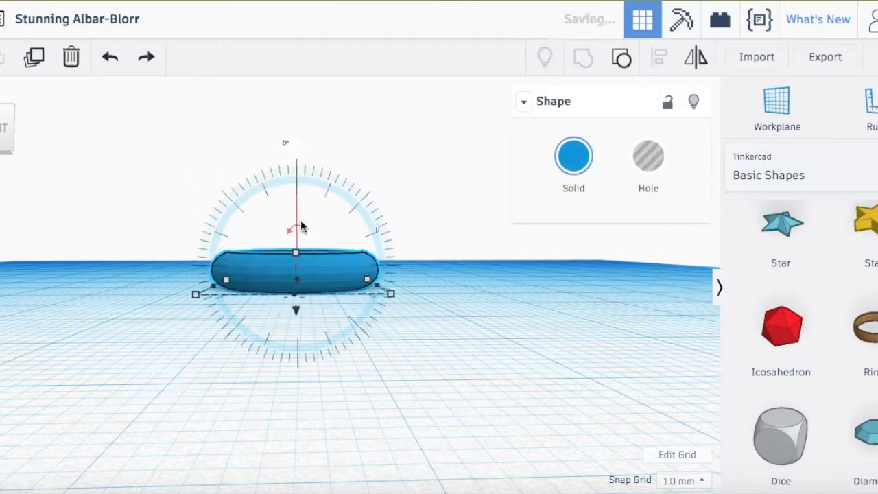
{"action": "left_click", "coordinate": [5, 148]}
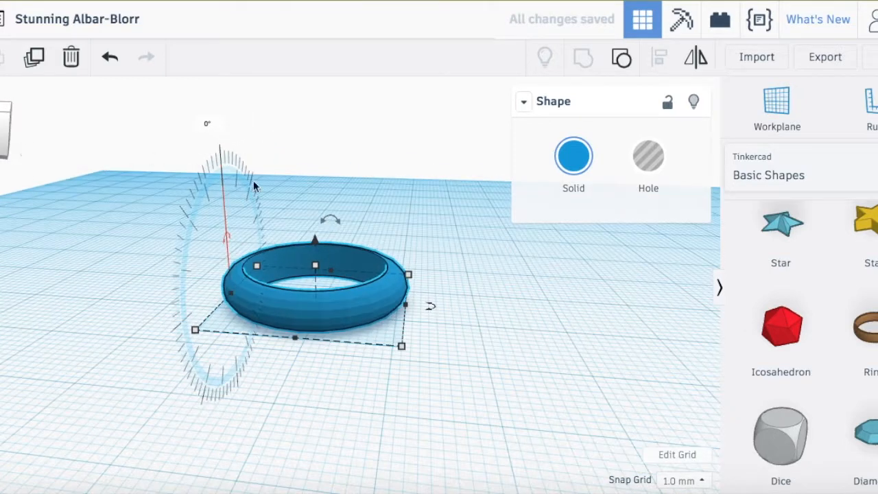
{"action": "left_click_drag", "start_coordinate": [340, 218], "coordinate": [343, 244]}
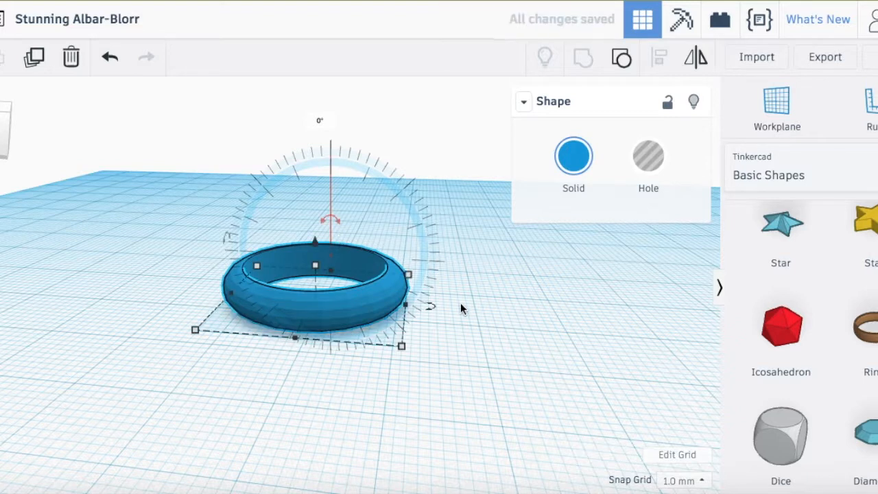
{"action": "left_click", "coordinate": [535, 309]}
- Place an icosahedron next to the ring, delete it, and look over the ring from different angles
{"action": "left_click_drag", "start_coordinate": [781, 331], "coordinate": [474, 340]}
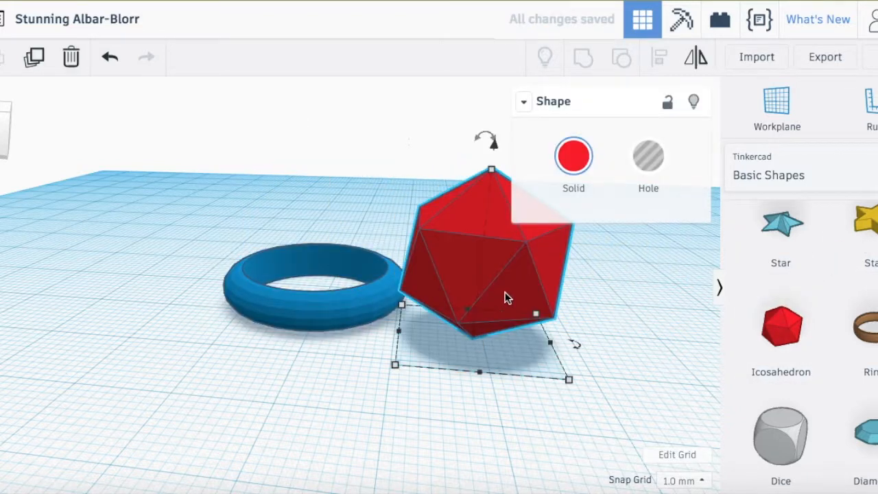
{"action": "key", "text": "Delete"}
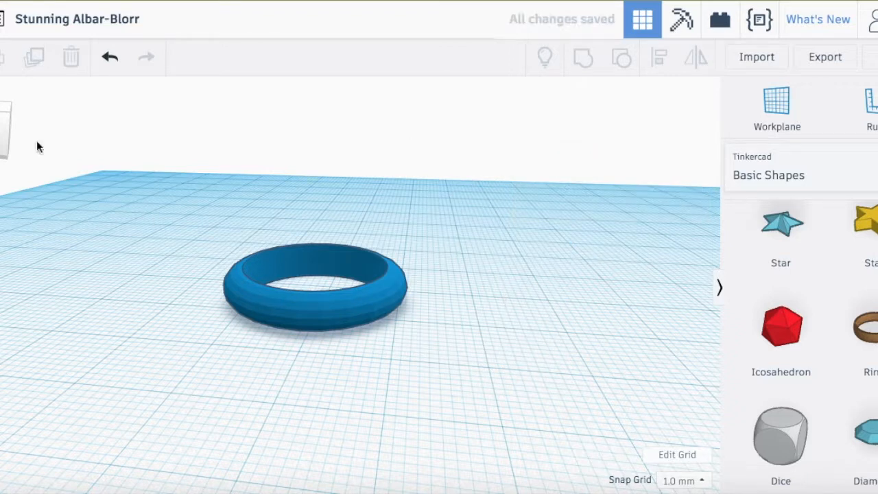
{"action": "right_click_drag", "start_coordinate": [145, 220], "coordinate": [206, 190]}
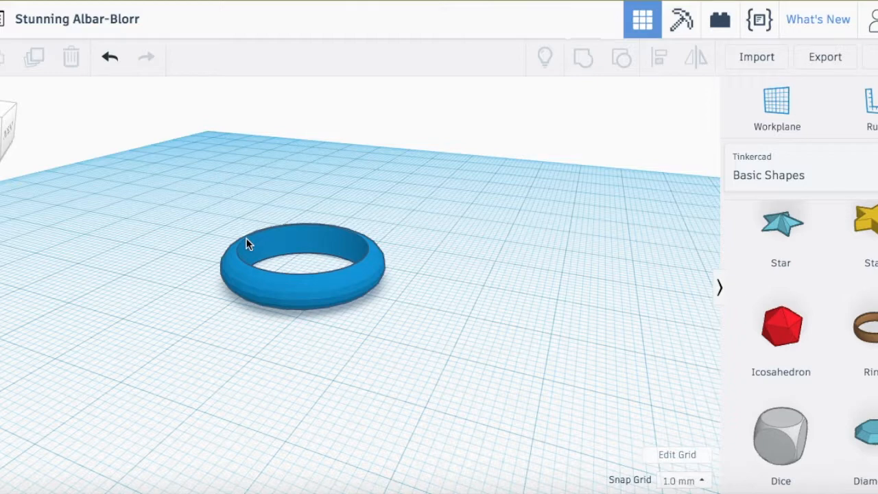
{"action": "mouse_move", "coordinate": [5, 137]}
{"action": "left_mouse_down"}
{"action": "mouse_move", "coordinate": [3, 226]}
{"action": "mouse_move", "coordinate": [1, 145]}
{"action": "mouse_move", "coordinate": [45, 138]}
{"action": "mouse_move", "coordinate": [1, 137]}
{"action": "mouse_move", "coordinate": [0, 226]}
{"action": "mouse_move", "coordinate": [10, 147]}
{"action": "mouse_move", "coordinate": [2, 144]}
{"action": "left_mouse_up"}
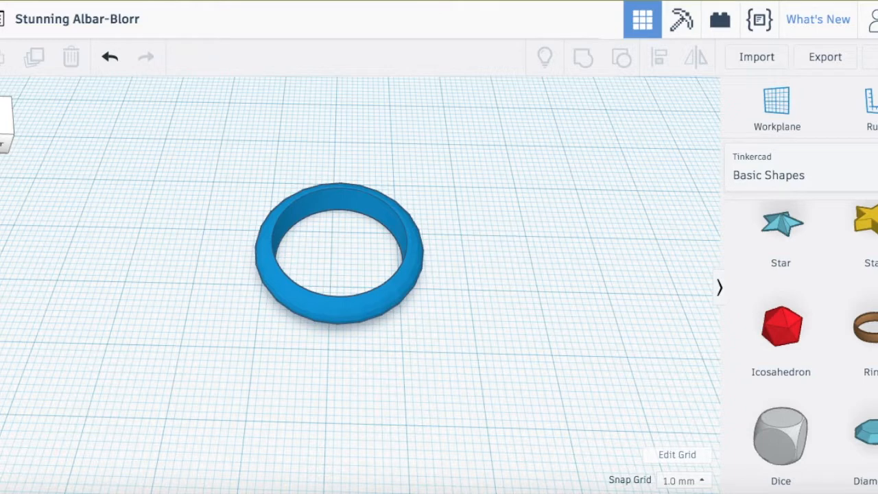